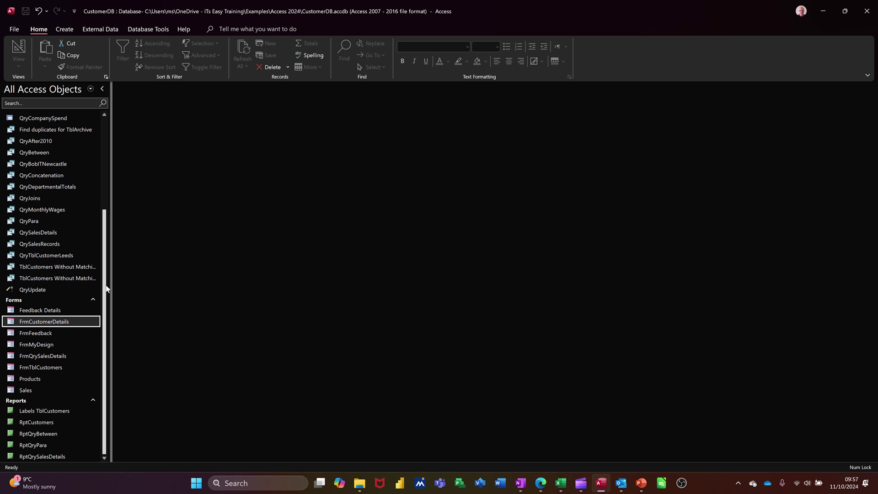
Open the TblCustomers table to review its records, then close it
scroll(110, 249, up, 3)
scroll(111, 248, up, 3)
scroll(119, 181, up, 2)
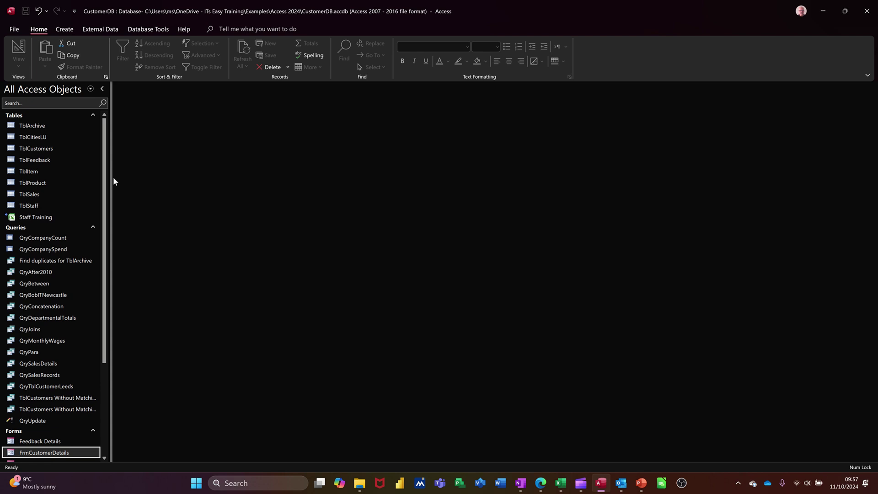
click(60, 150)
double_click(60, 149)
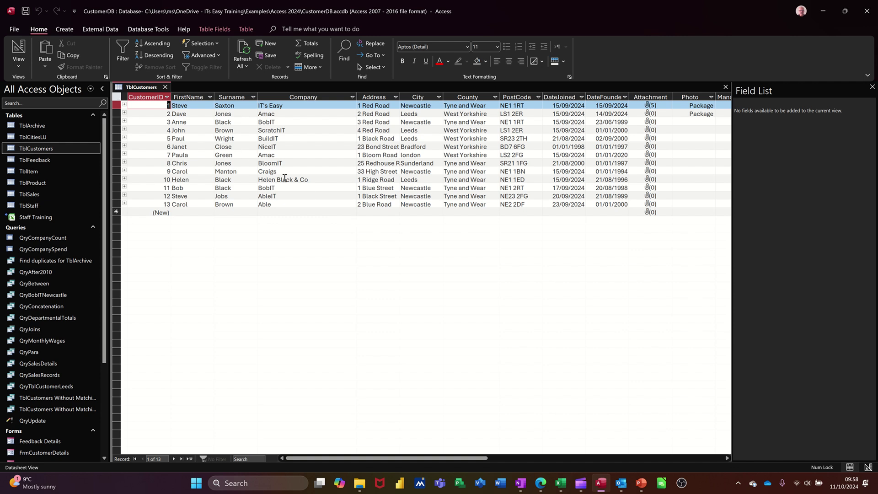
click(165, 88)
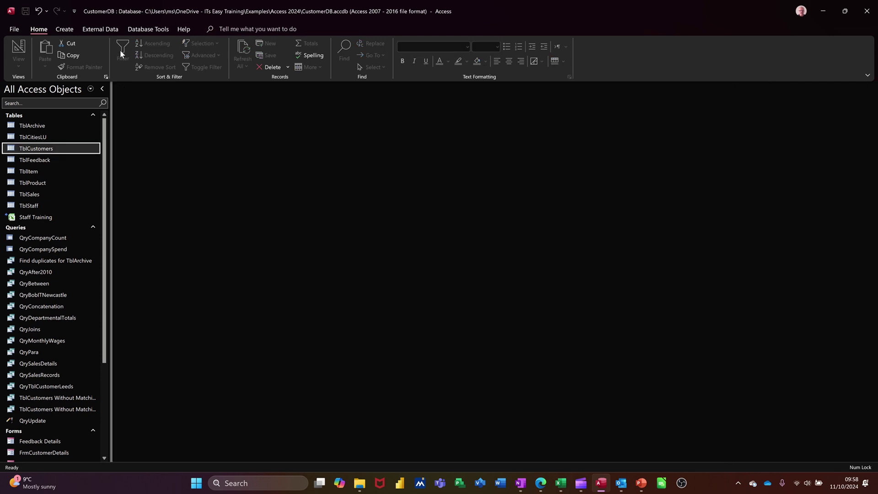
View the table relationships diagram from Database Tools, then close it
click(143, 28)
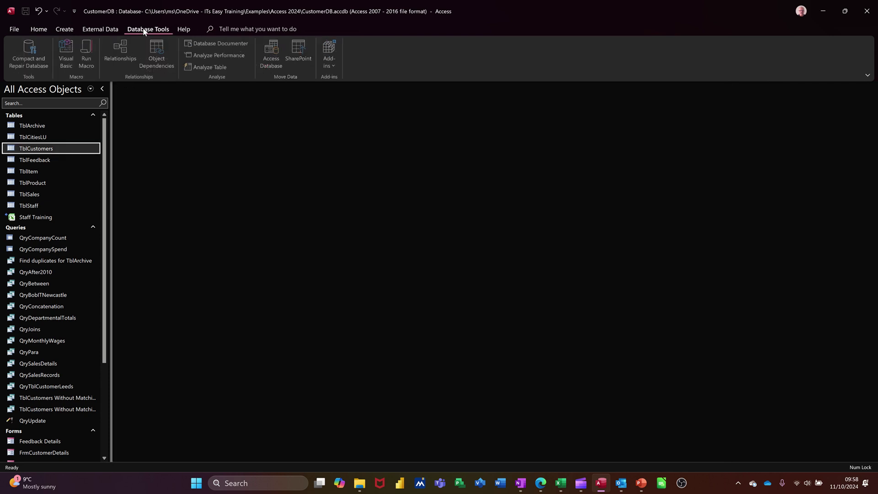
click(119, 48)
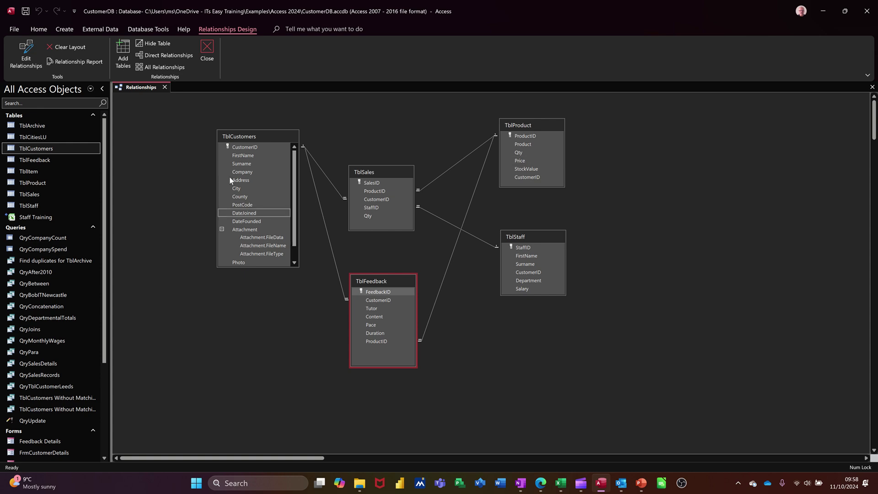
click(166, 87)
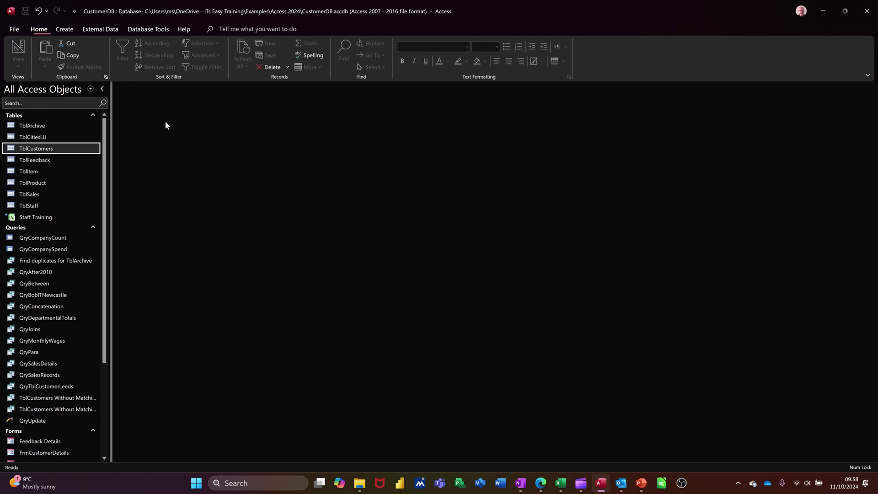
Create a blank Form Design form and drag its Detail grid much larger
click(68, 31)
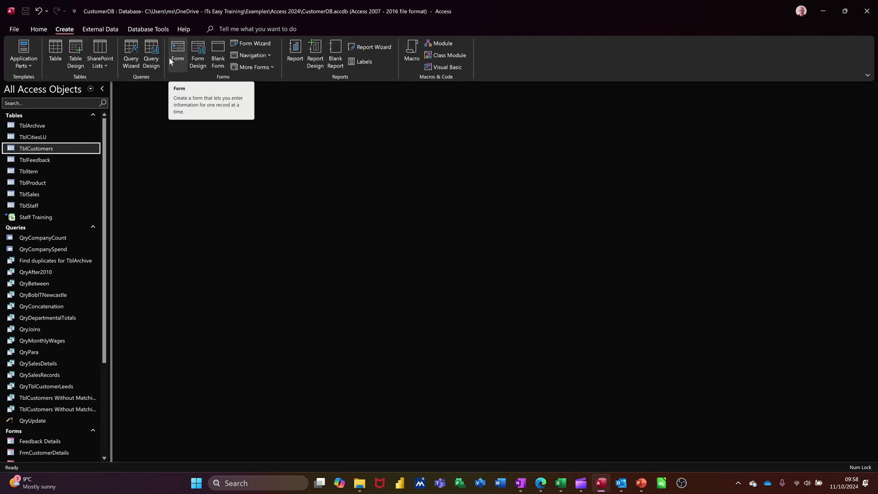
click(197, 54)
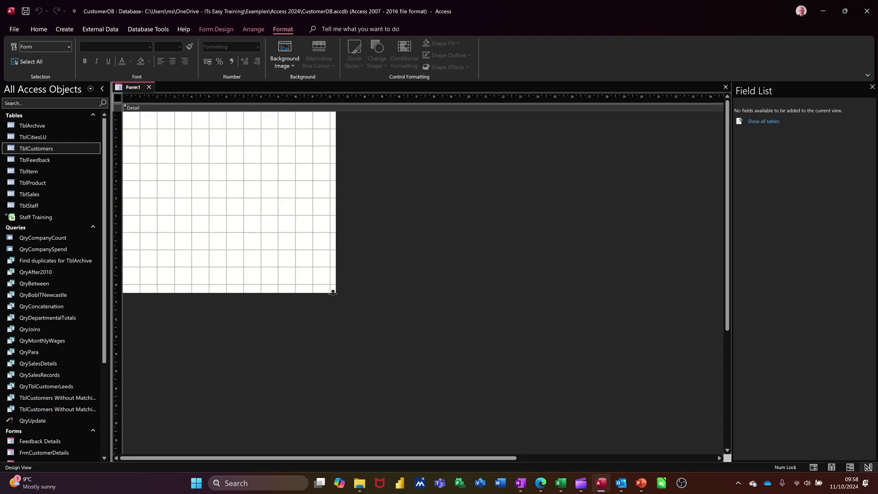
mouse_move(336, 293)
mouse_down()
mouse_move(441, 350)
mouse_move(636, 419)
mouse_up()
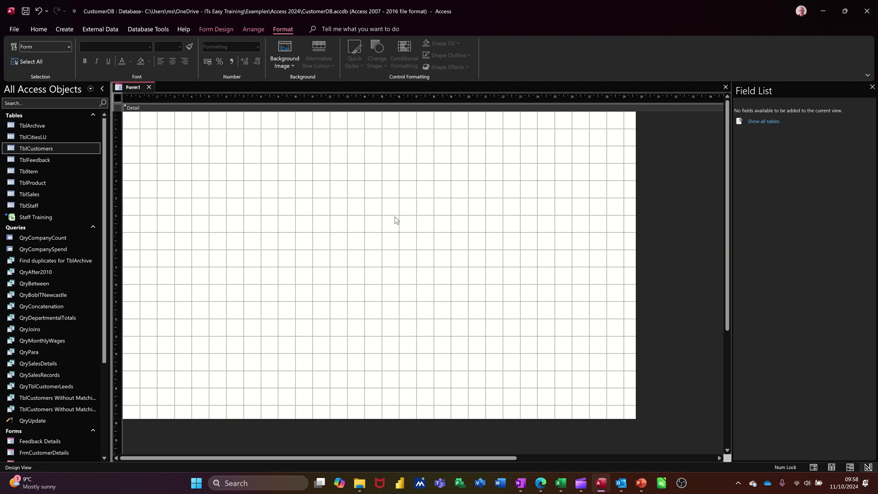
Set the form's Record Source to TblCustomers in the Property Sheet
click(211, 31)
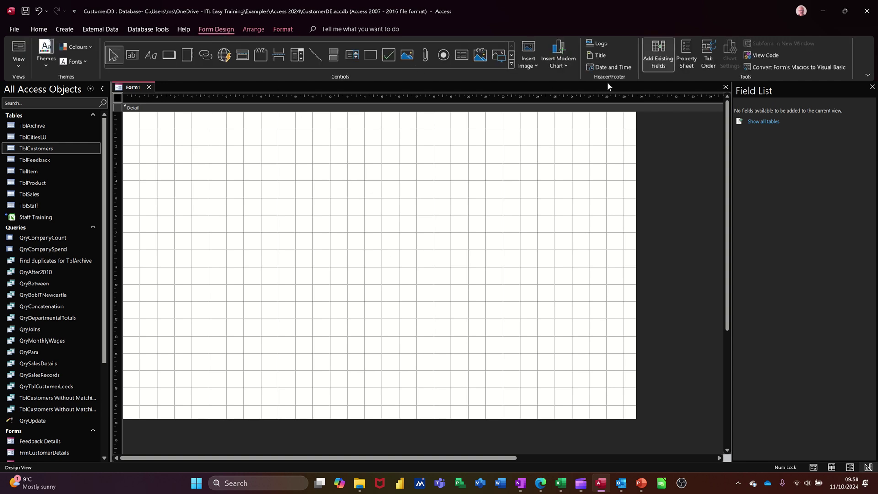
click(686, 58)
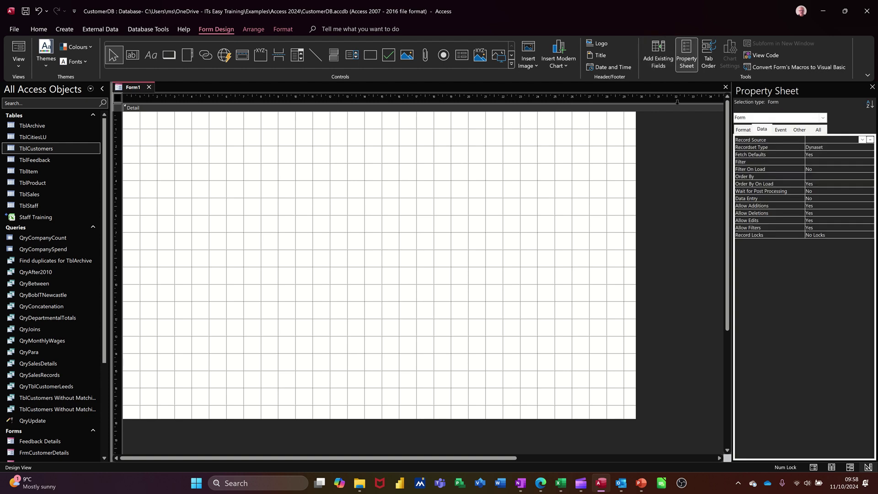
click(863, 140)
scroll(845, 204, down, 1)
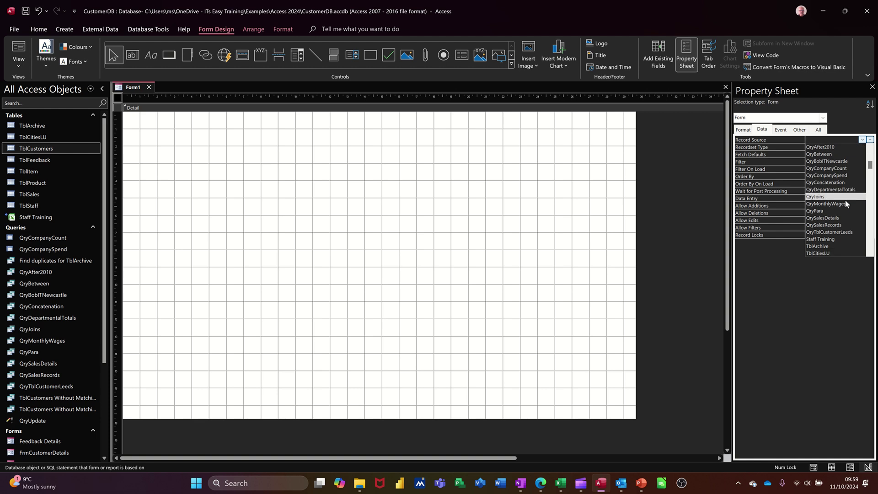
scroll(846, 206, down, 1)
scroll(845, 206, down, 1)
scroll(845, 206, down, 1)
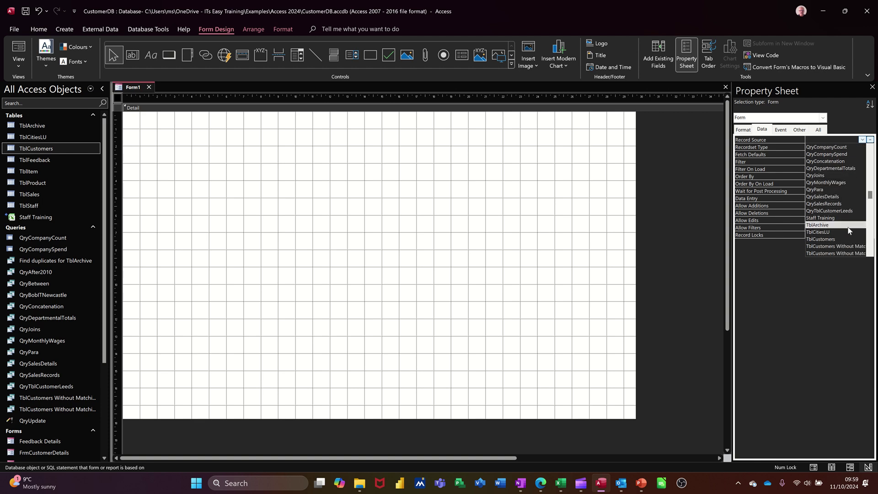
click(837, 239)
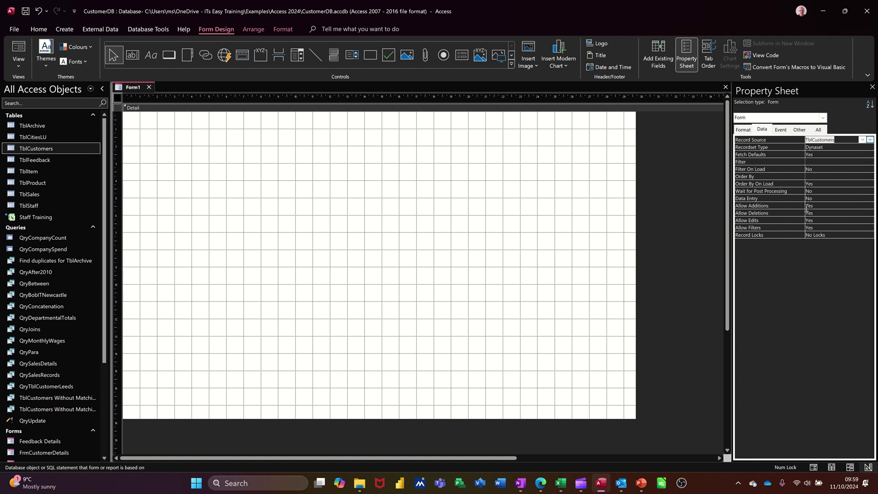
Drag CustomerID, FirstName and Surname from the field list to the form's top-left
click(660, 53)
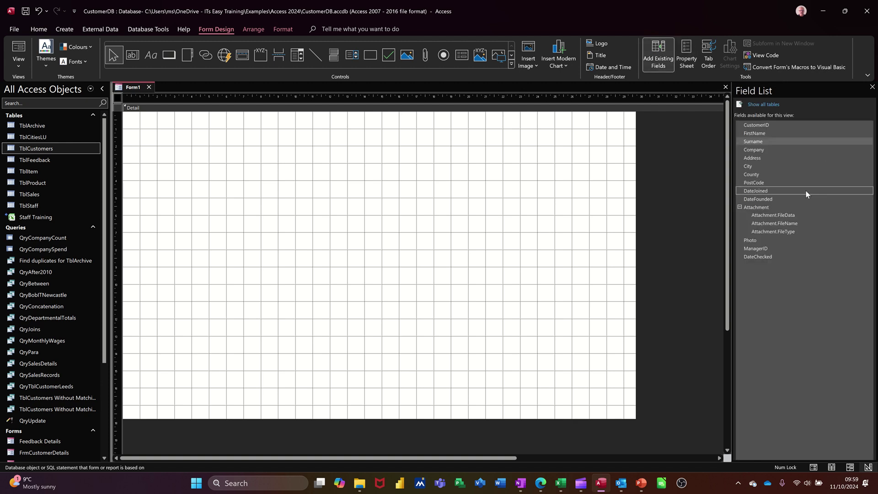
click(767, 125)
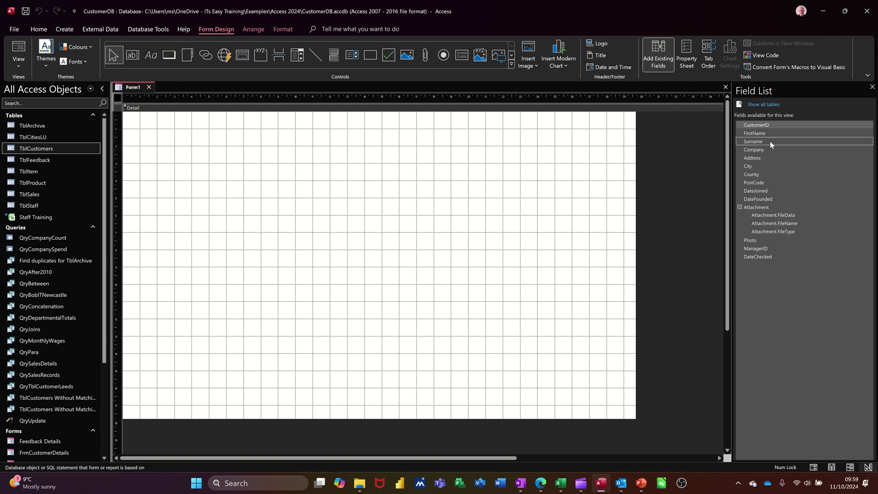
shift+click(770, 141)
mouse_move(770, 141)
mouse_down()
mouse_move(767, 132)
mouse_move(215, 131)
mouse_up()
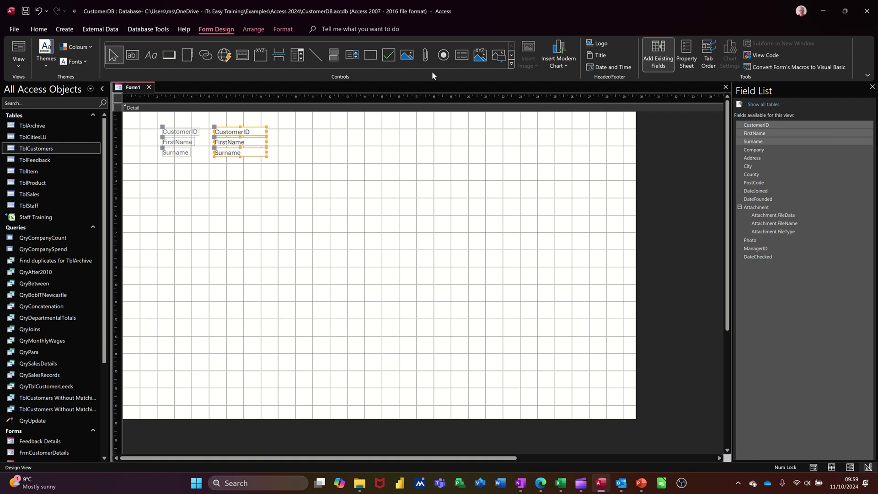
click(511, 67)
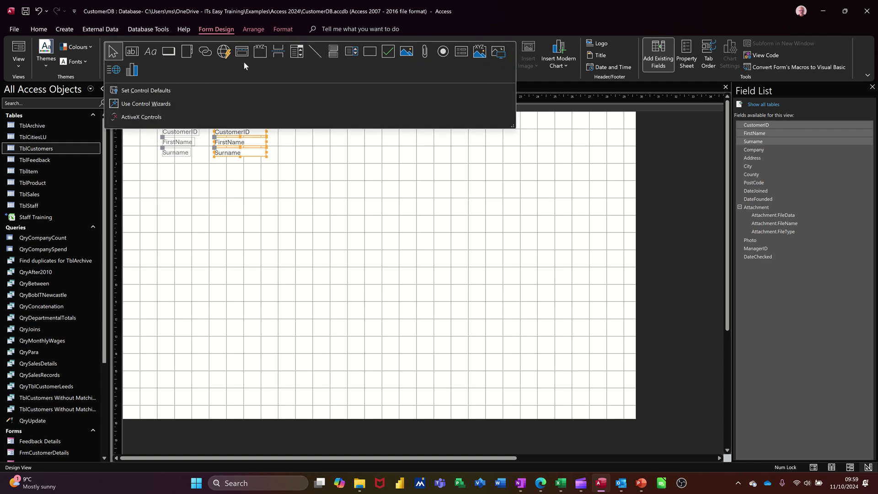
Draw a tab control with pages Page4 and Page5 beneath the CustomerID, FirstName and Surname fields
click(187, 54)
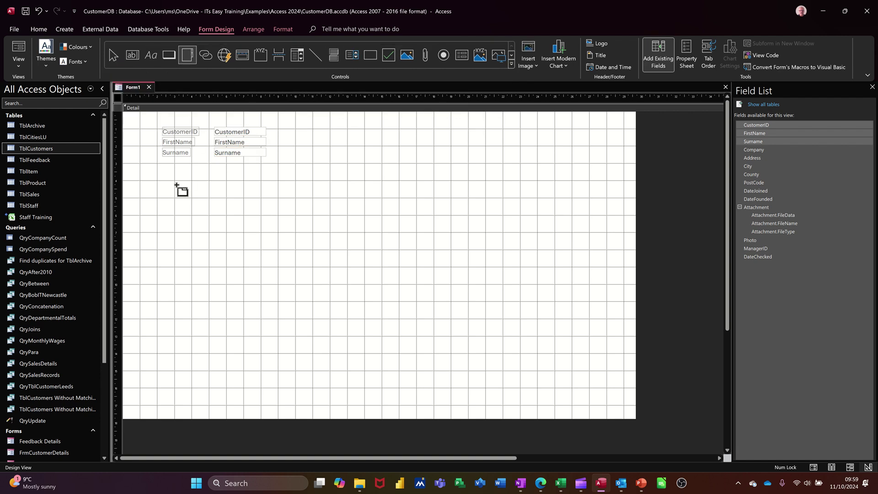
mouse_move(166, 176)
mouse_down()
mouse_move(246, 258)
mouse_move(533, 350)
mouse_up()
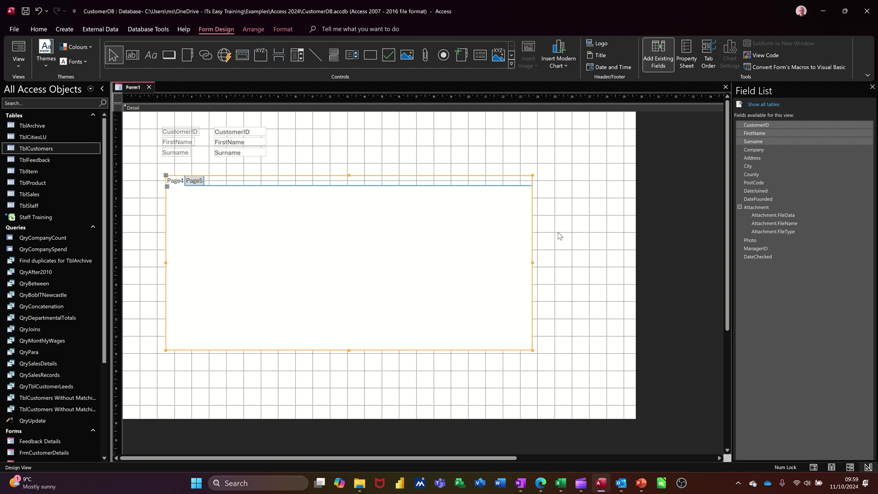
Place the Company through PostCode fields on the first tab page
click(759, 149)
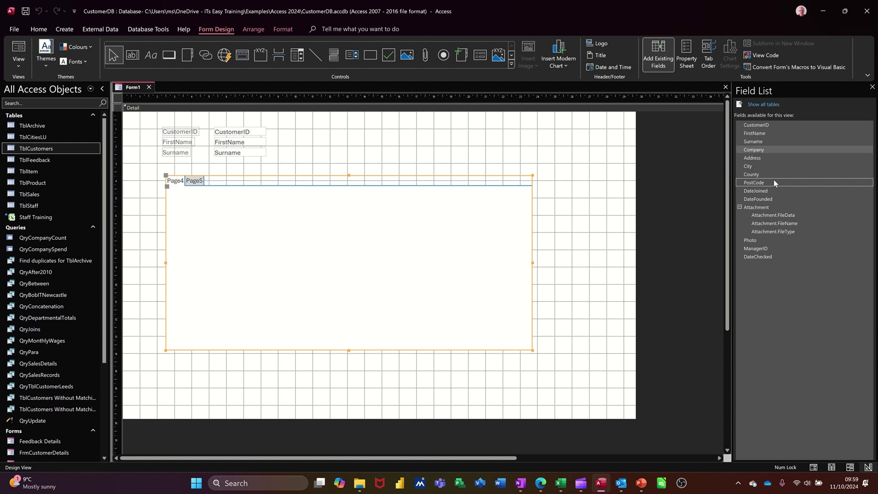
shift+click(773, 182)
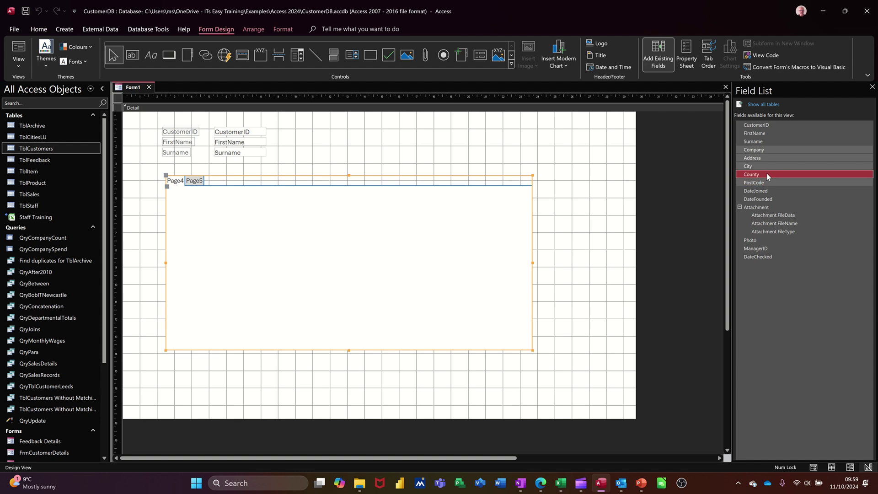
mouse_move(767, 174)
mouse_down()
mouse_move(402, 218)
mouse_move(251, 201)
mouse_up()
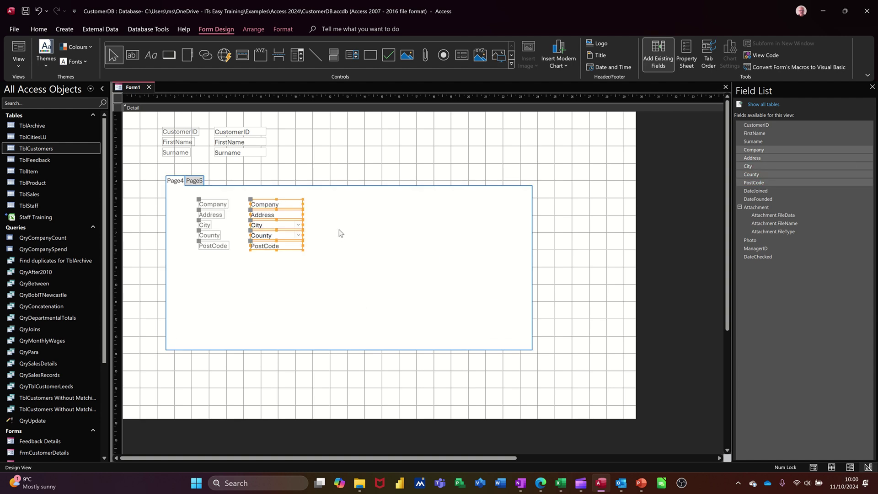
Place the DateJoined and DateFounded fields on the second tab page
click(194, 183)
key(Delete)
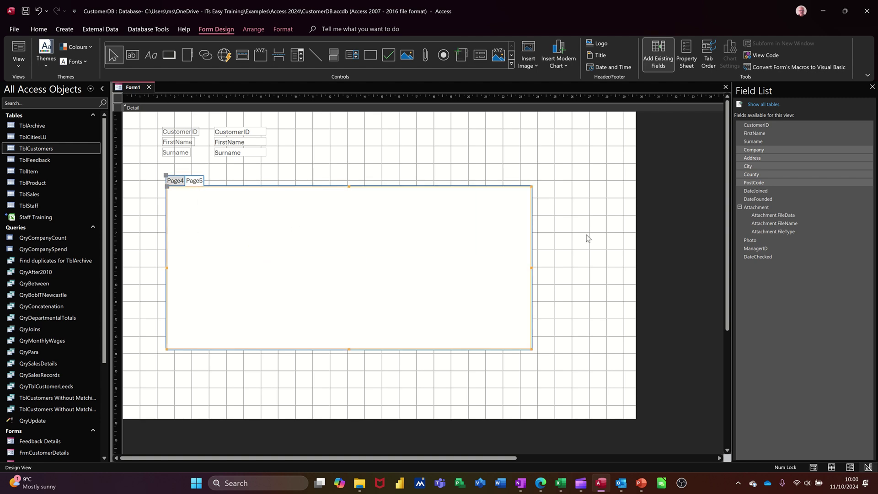
click(753, 191)
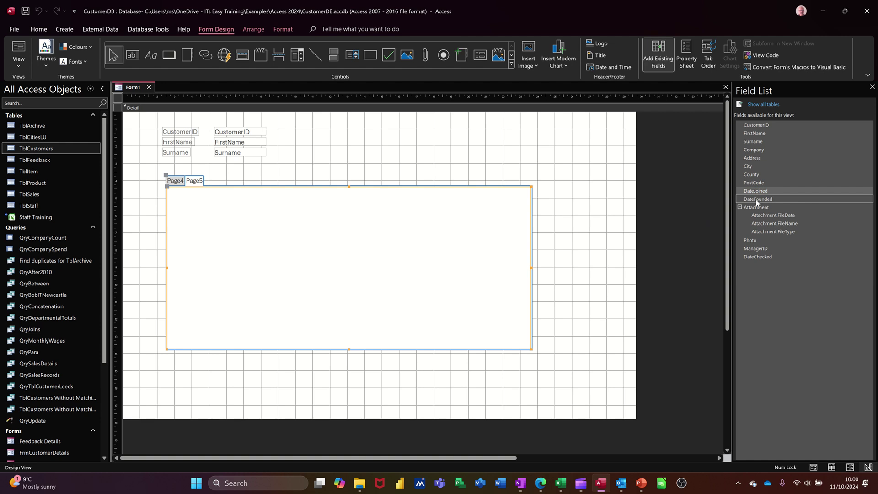
shift+click(757, 200)
drag(765, 198, 216, 202)
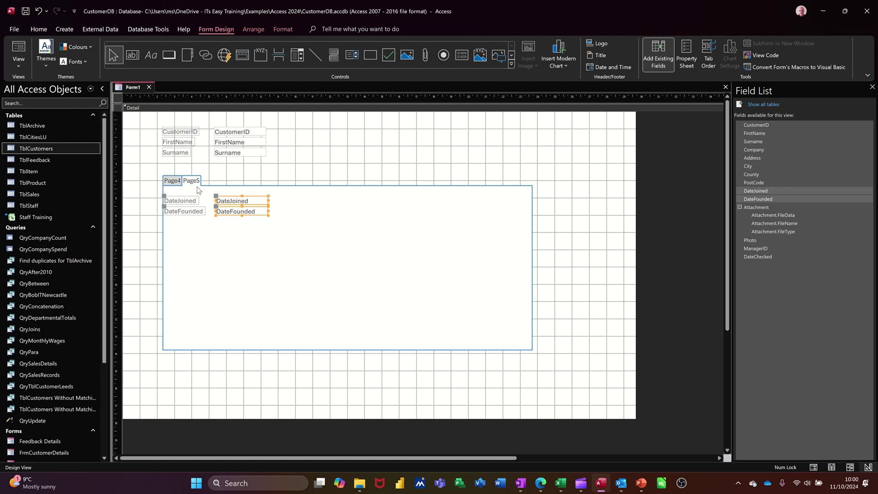
Insert a third page holding an enlarged Photo field, then insert an empty fourth page
right_click(197, 183)
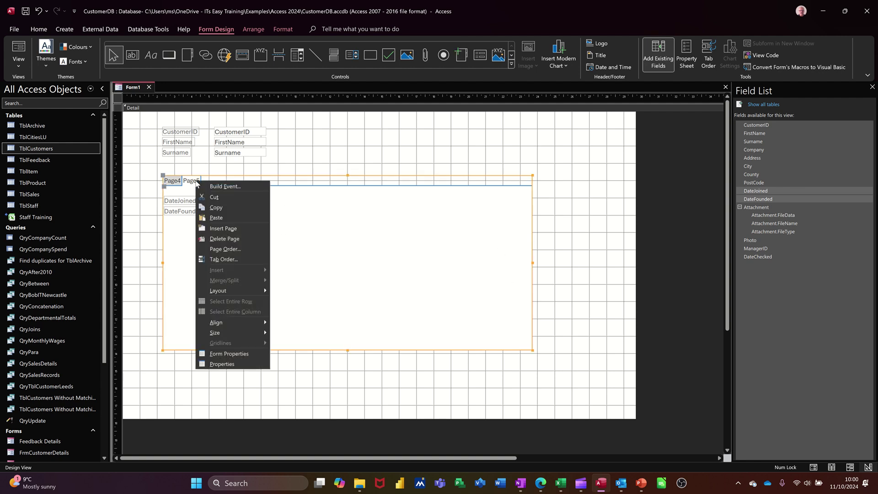
click(213, 229)
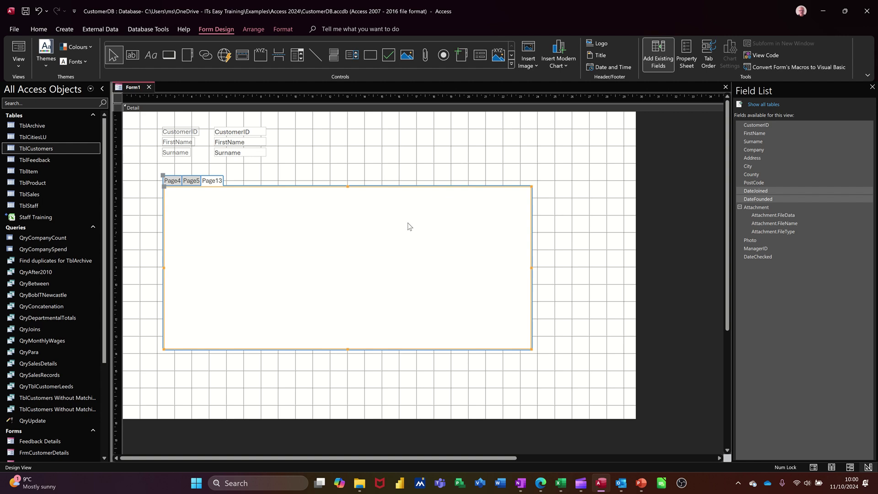
mouse_move(749, 238)
mouse_down()
mouse_move(271, 192)
mouse_move(247, 198)
mouse_up()
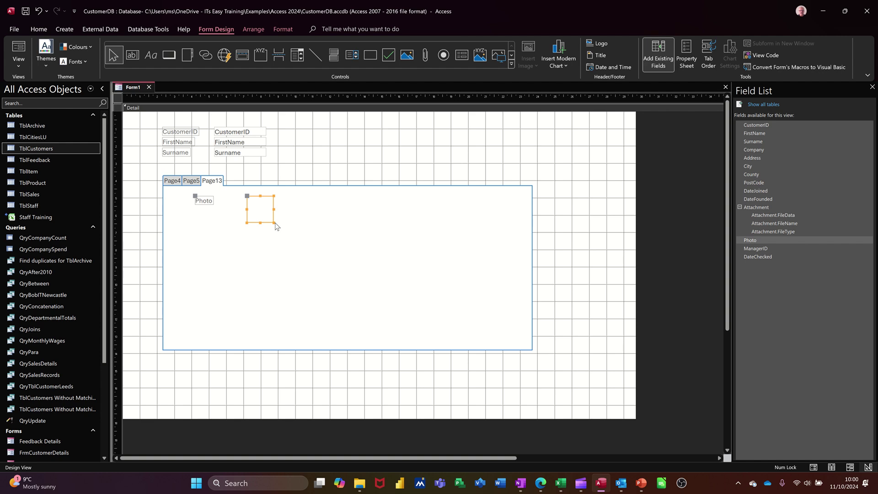
drag(274, 223, 438, 323)
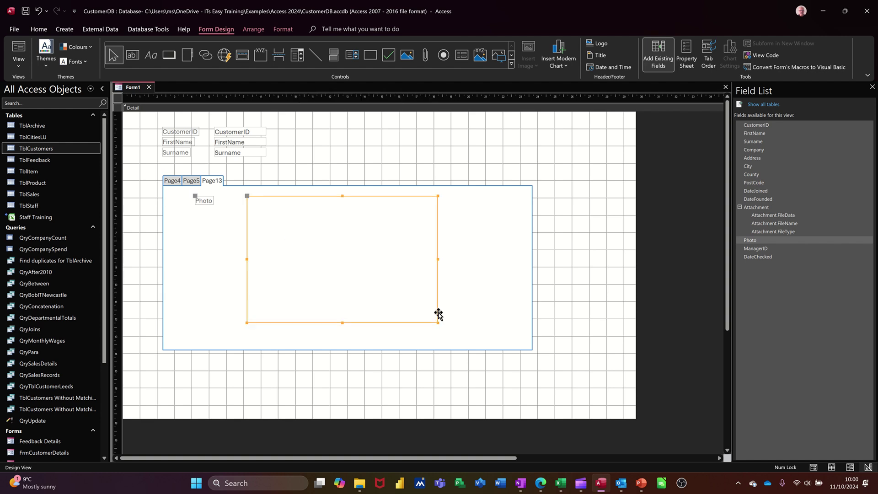
right_click(218, 183)
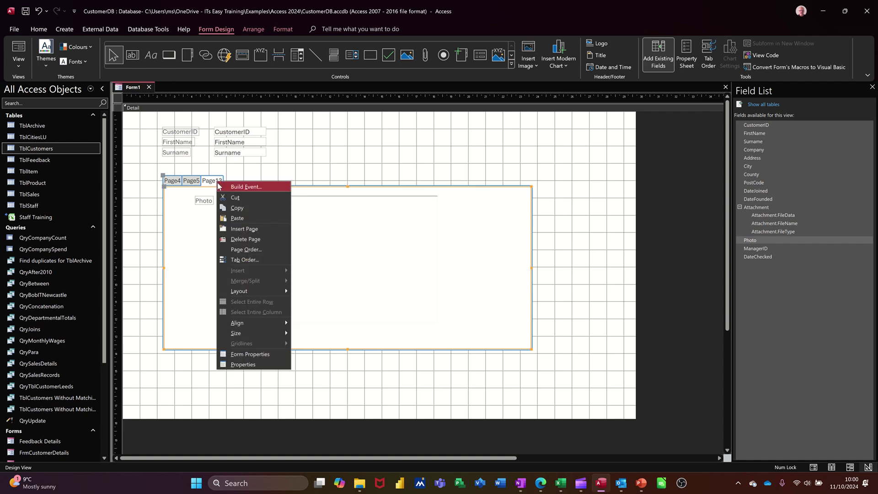
click(252, 232)
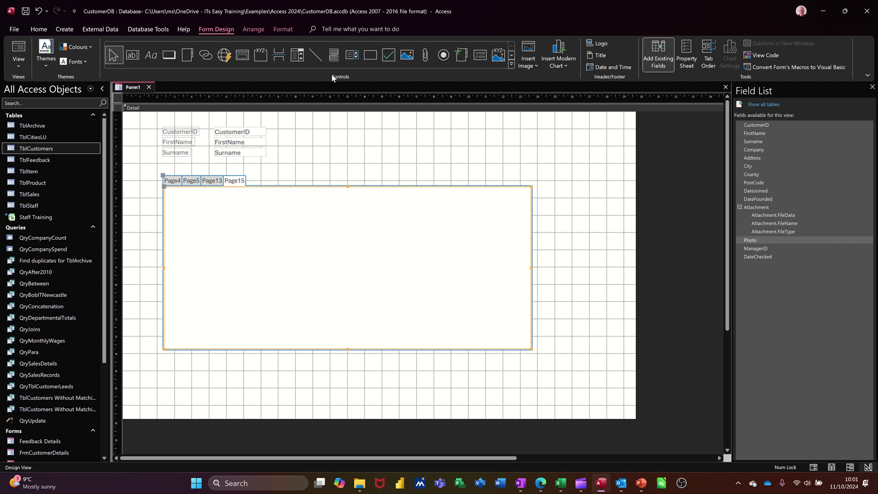
Draw a FrmFeedback subform on Page15, linked to customers by CustomerID
click(480, 57)
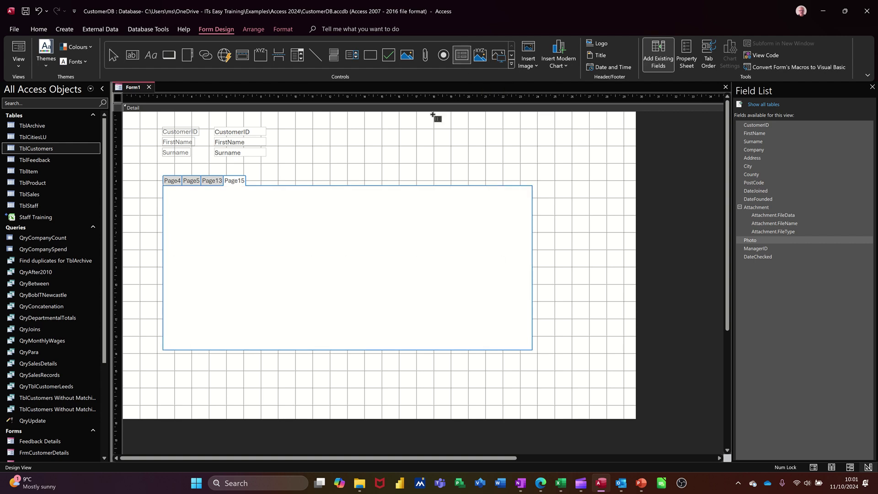
drag(192, 202, 504, 333)
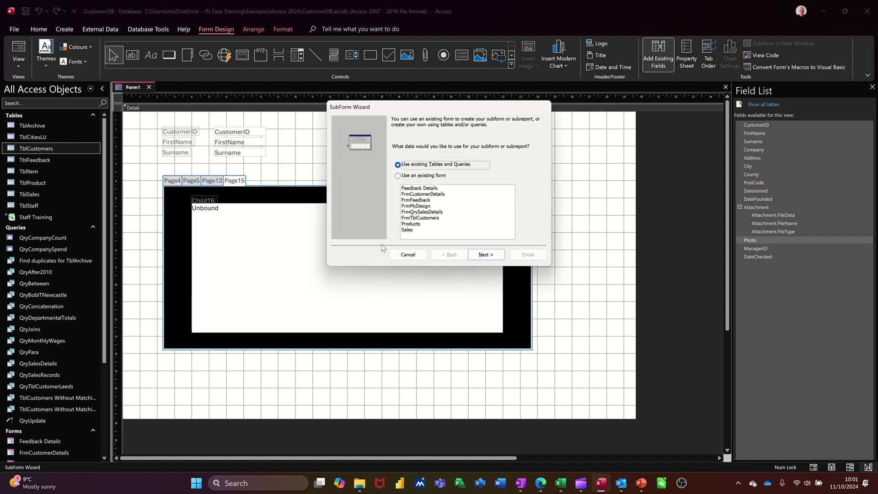
click(414, 202)
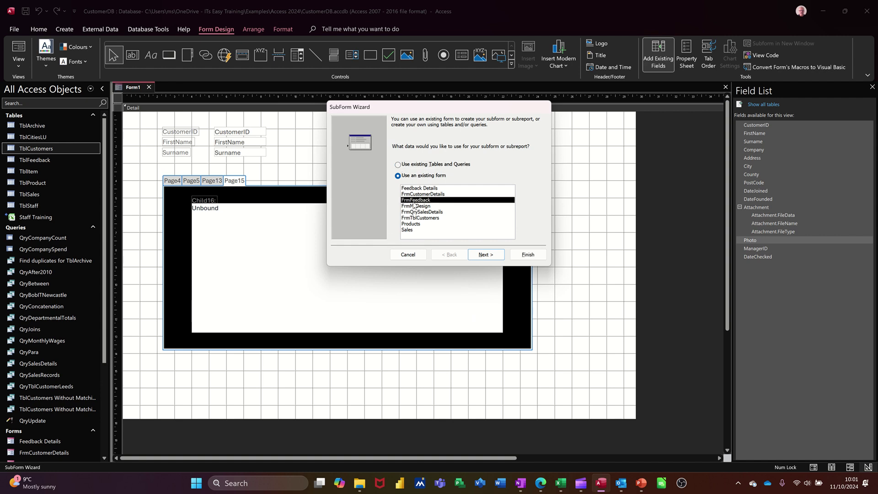
click(484, 259)
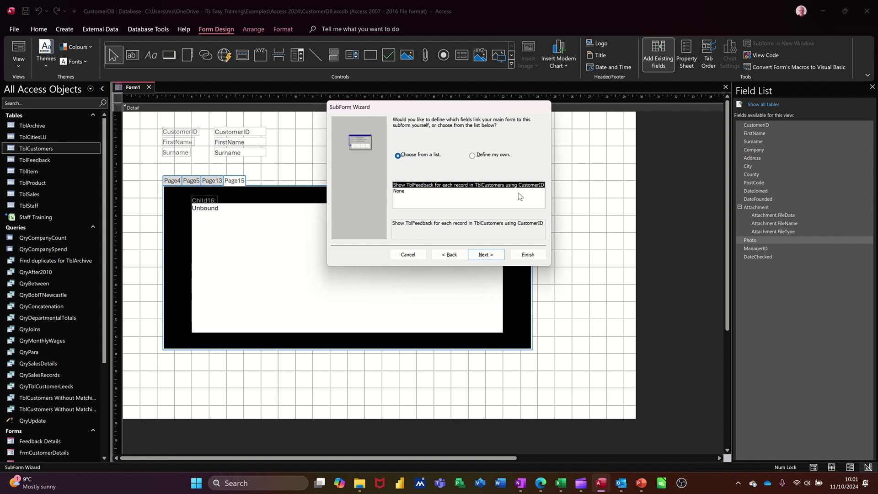
click(487, 256)
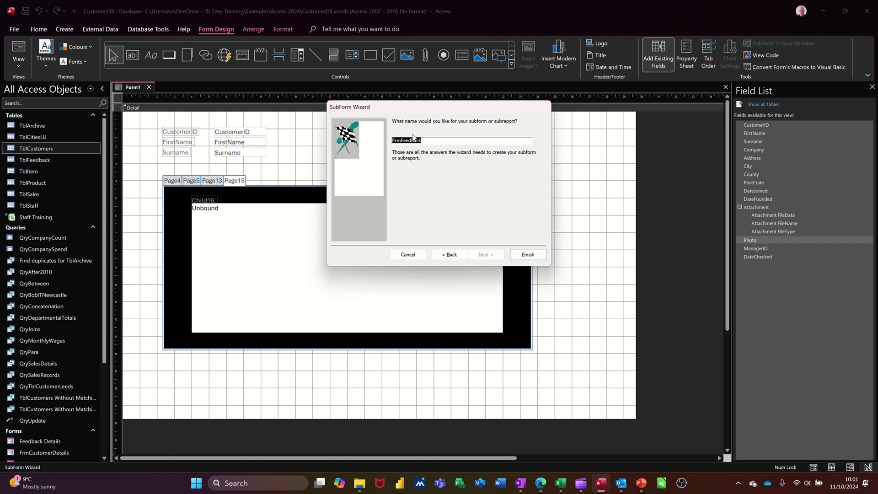
click(523, 255)
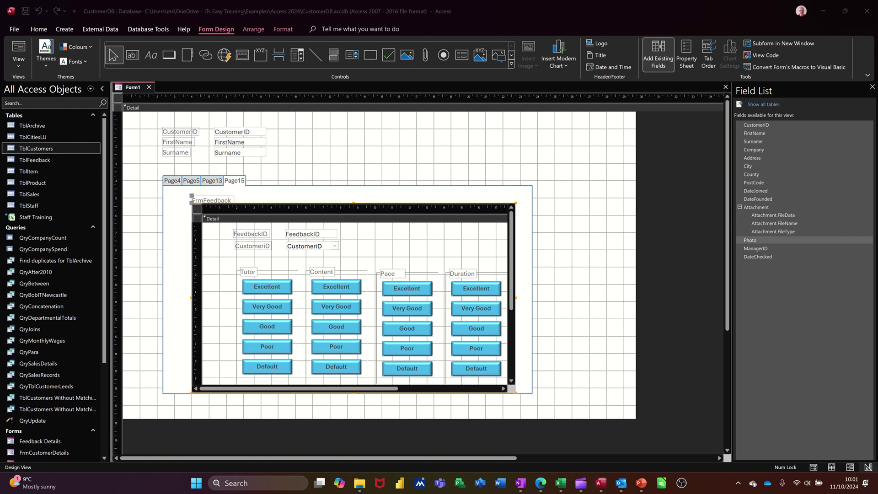
Caption Page15 'Feedback' and Page13 'Phots' in the Property Sheet
click(524, 216)
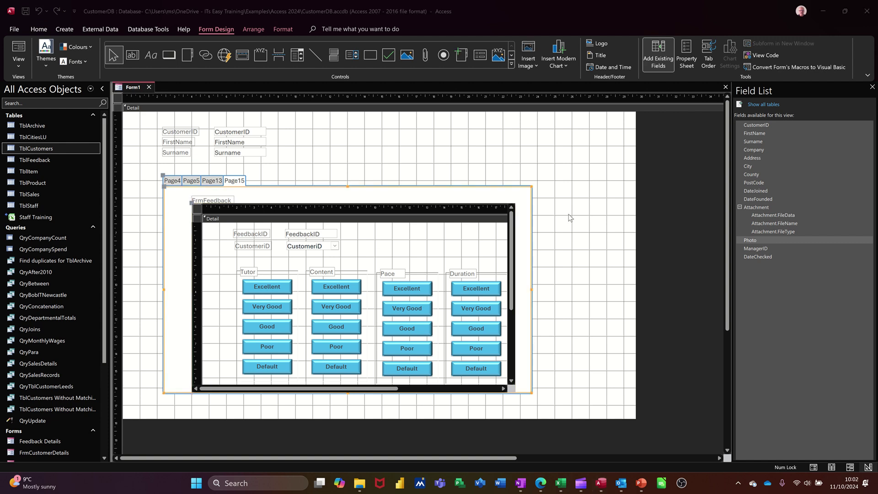
click(233, 185)
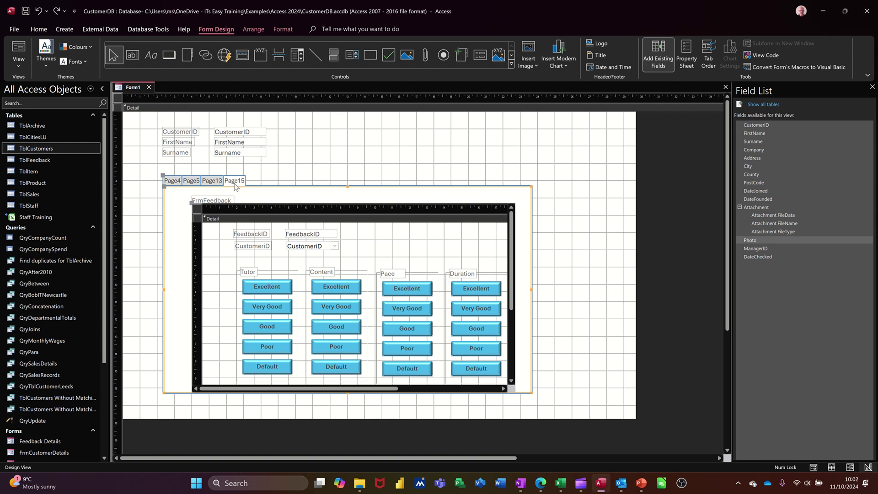
click(688, 60)
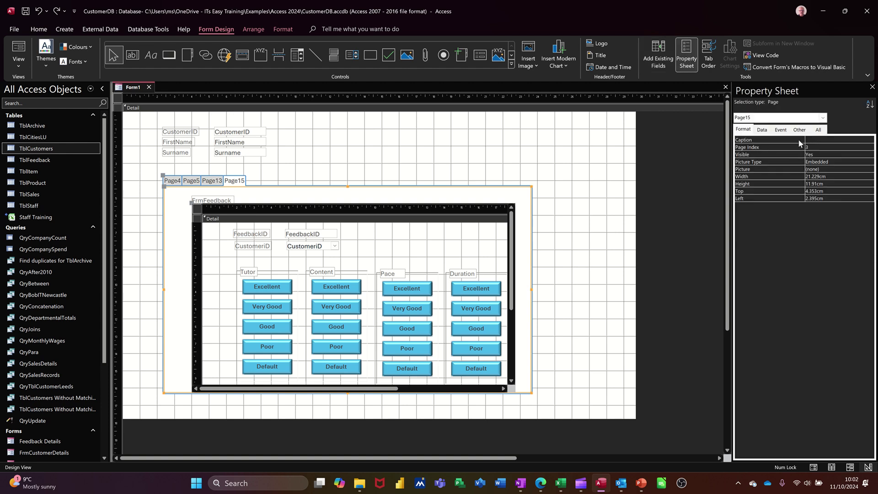
click(811, 139)
text(Feedback)
click(212, 182)
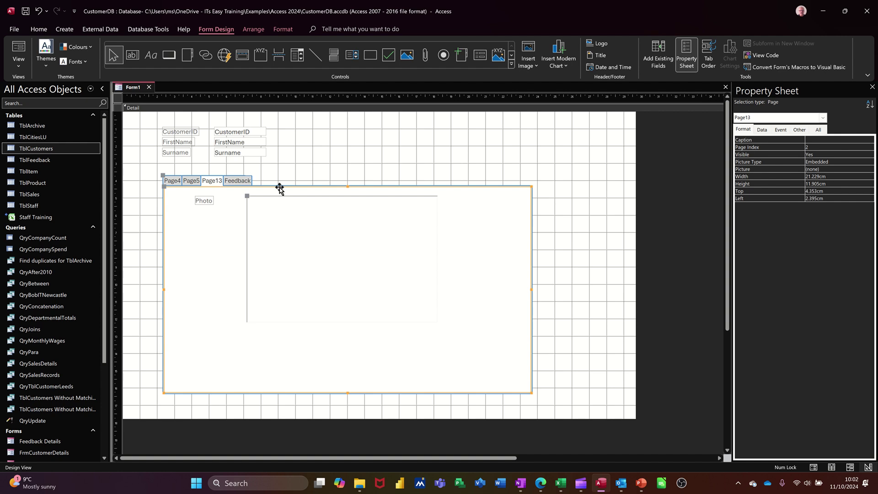
click(816, 140)
text(s)
Caption Page5 'Dates' and Page4 'General', then switch to Form View
click(189, 181)
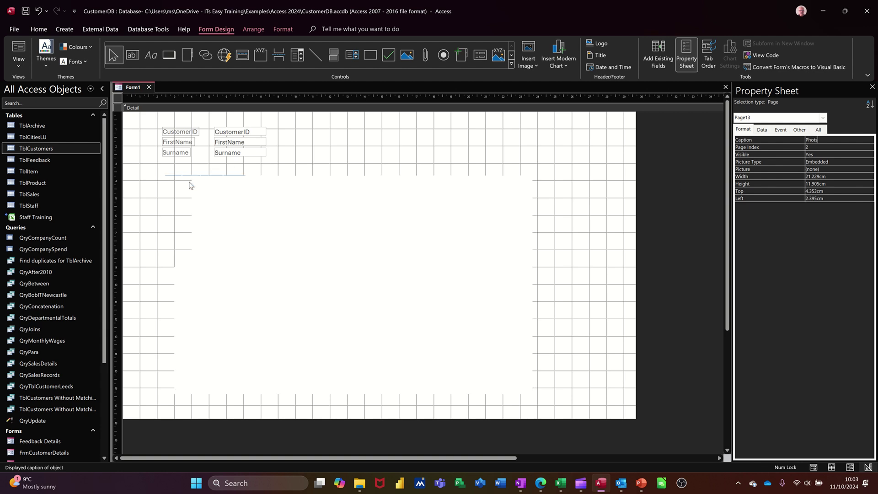
click(814, 140)
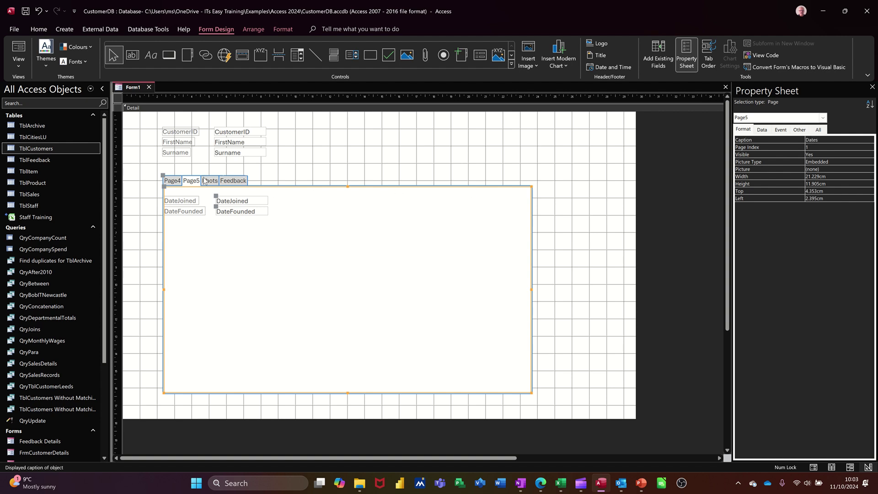
text(Dates)
click(171, 182)
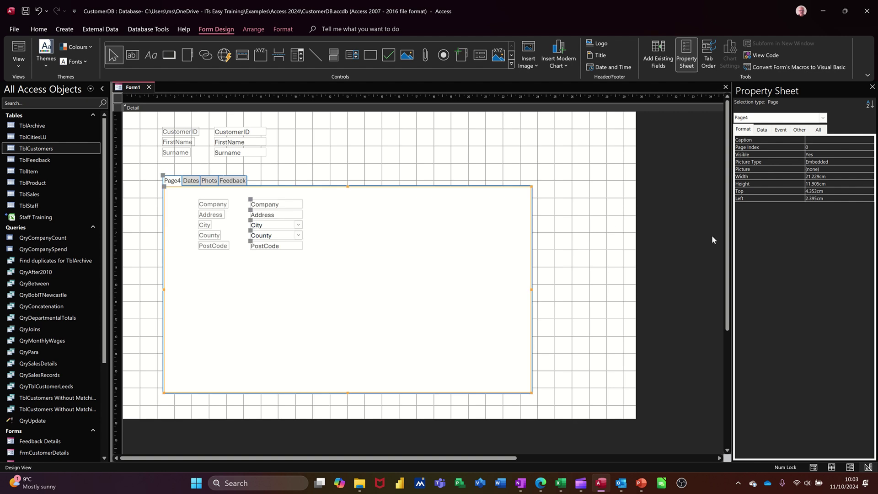
click(821, 145)
click(822, 140)
text(General)
click(543, 139)
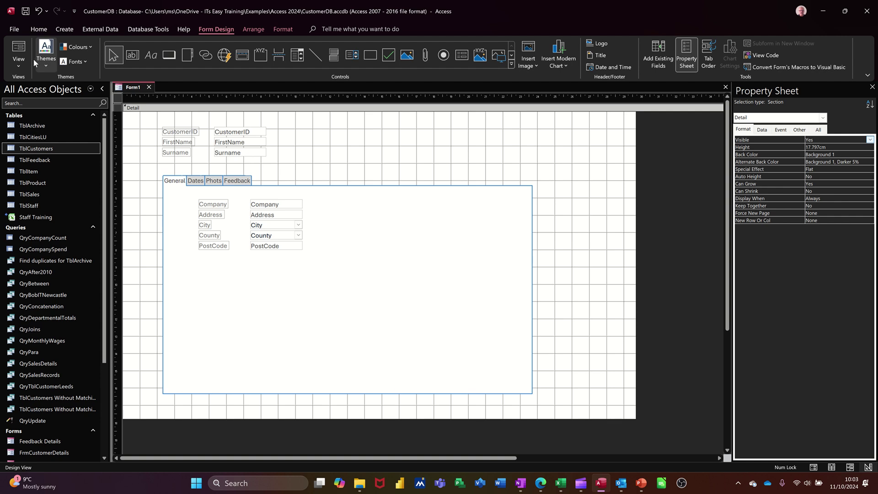
click(20, 51)
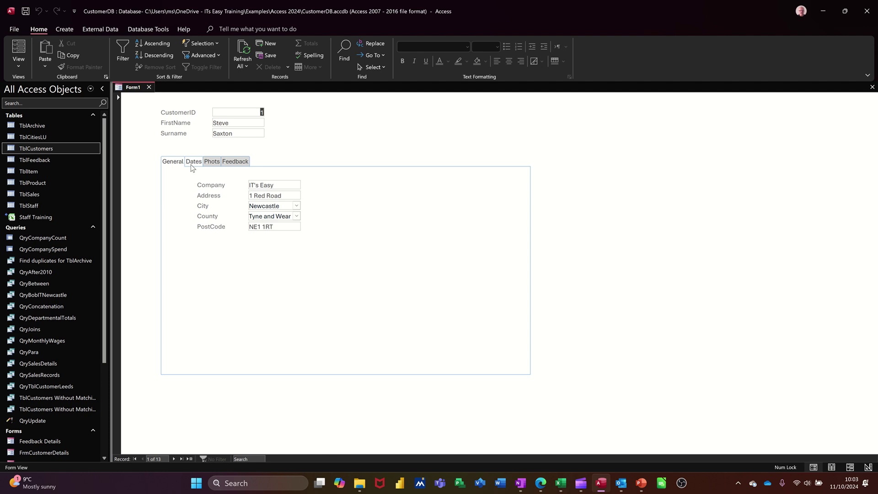
Check the Dates, Phots, Feedback and General tabs on live data, then return to Design View
click(191, 167)
click(217, 167)
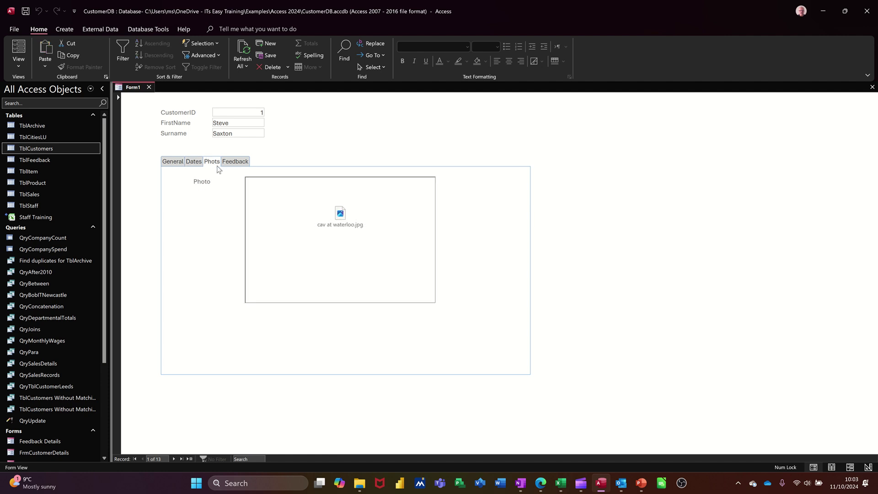
click(234, 162)
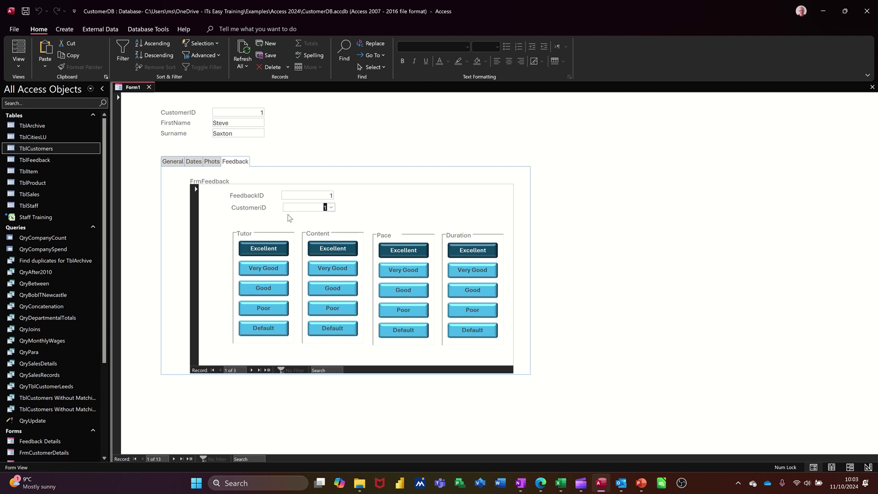
click(178, 162)
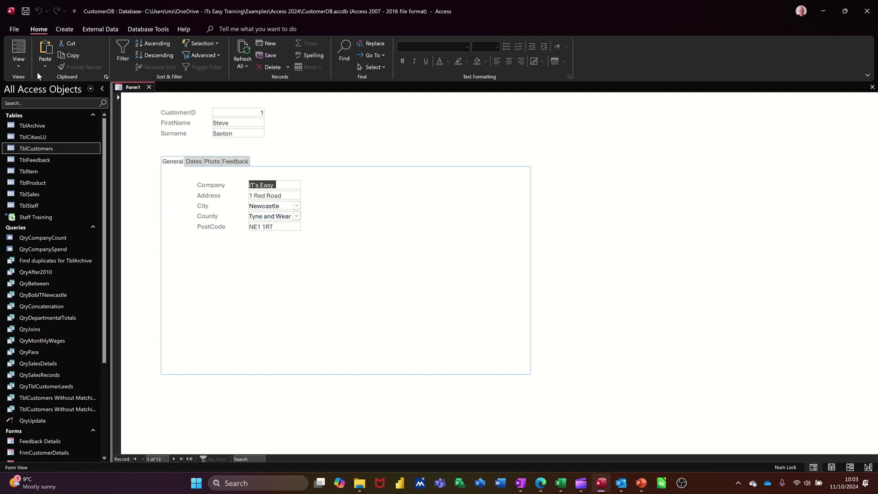
click(18, 69)
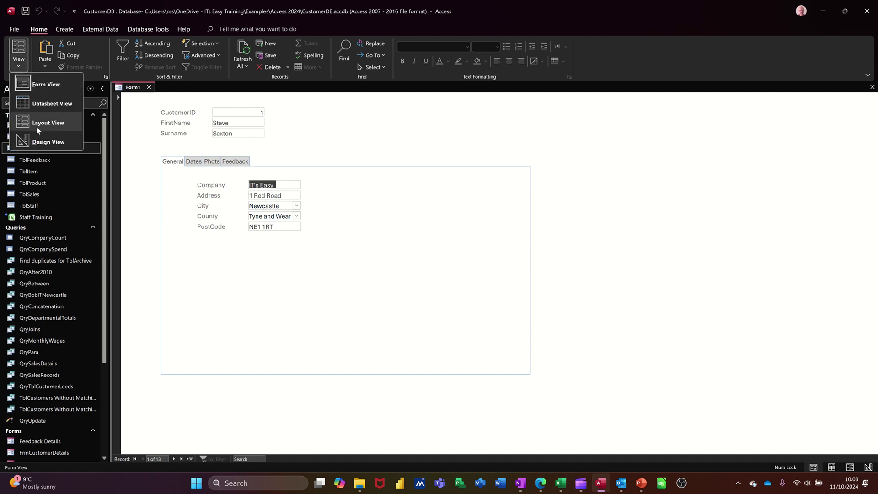
click(41, 142)
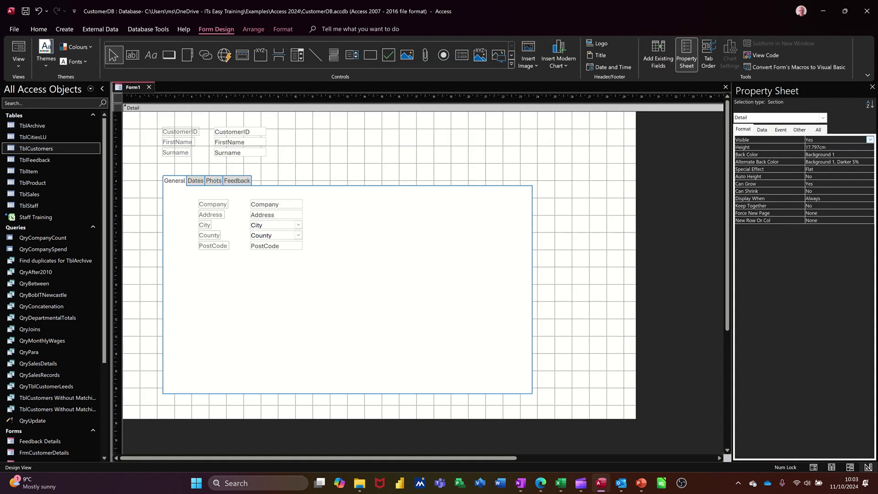
Select the tab control's Feedback page and bring up its context menu
click(347, 288)
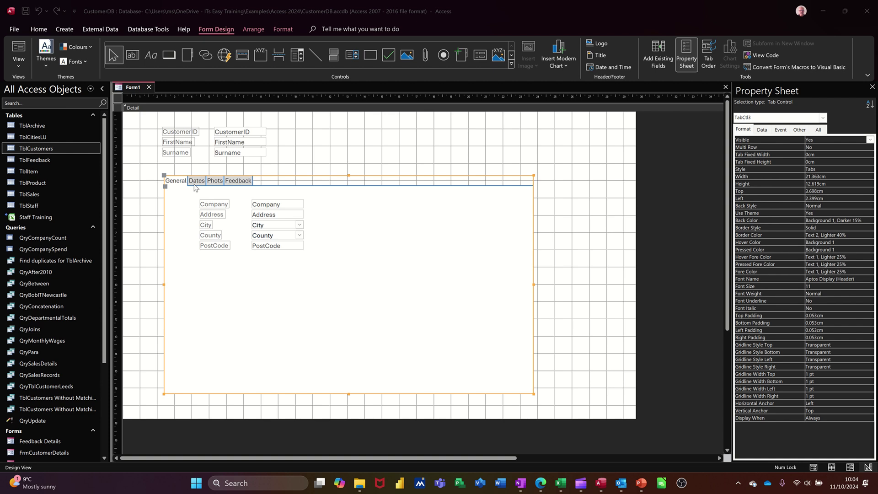
click(231, 183)
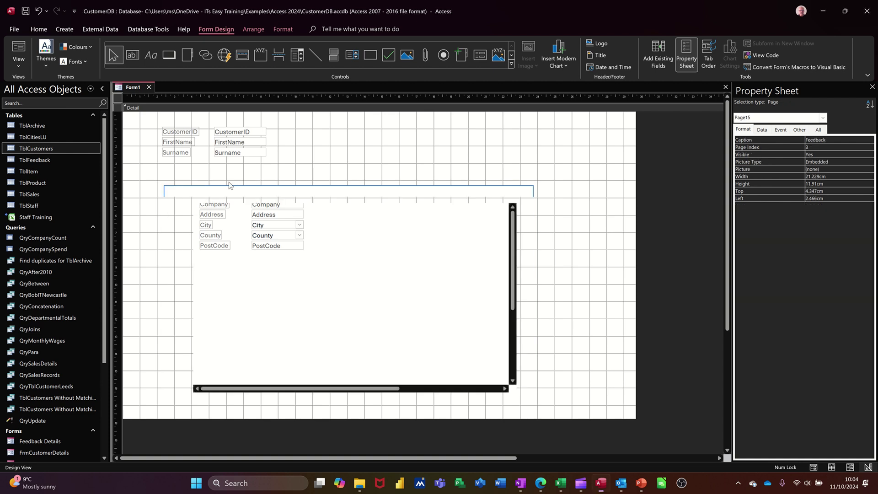
right_click(230, 184)
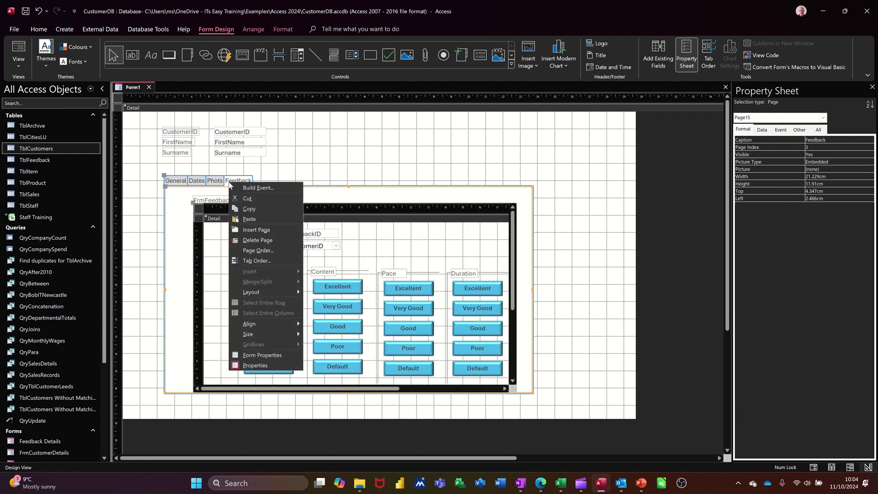
Use Page Order to move Feedback up to first place and confirm
click(264, 252)
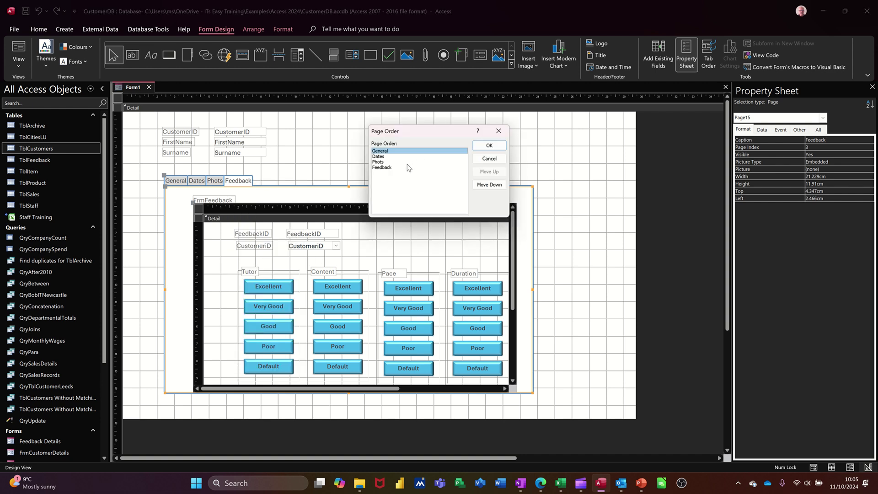
click(391, 169)
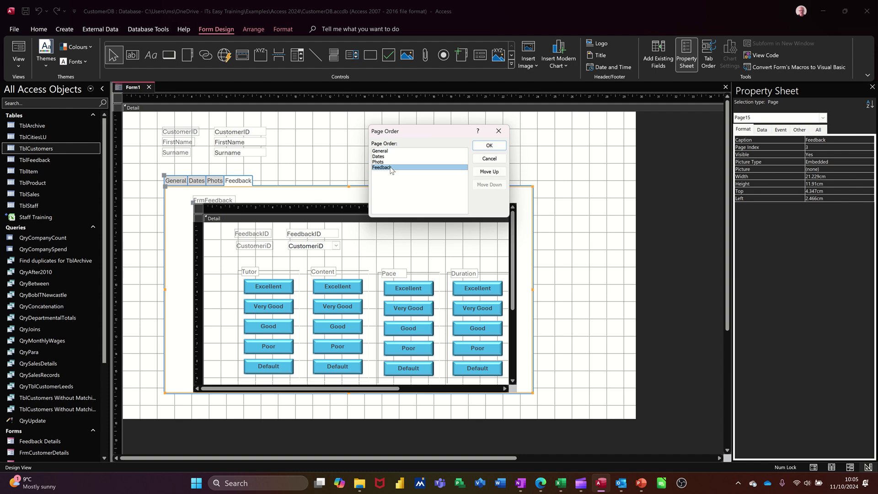
click(480, 173)
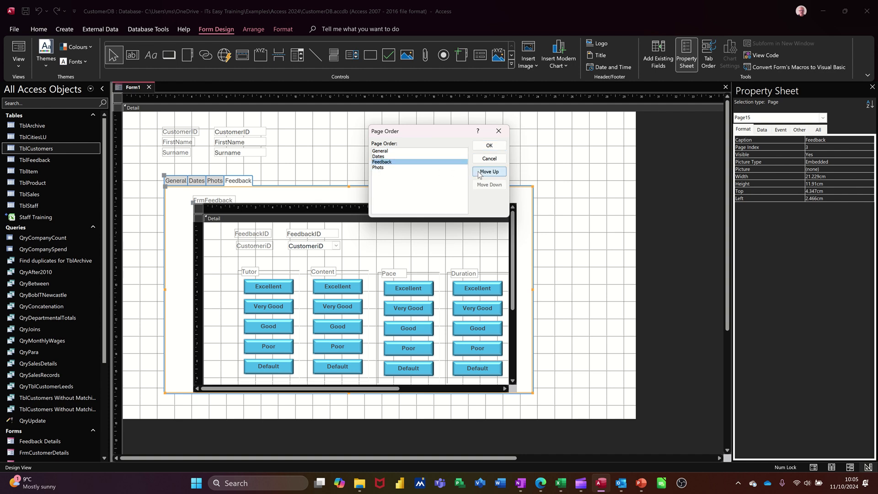
click(480, 174)
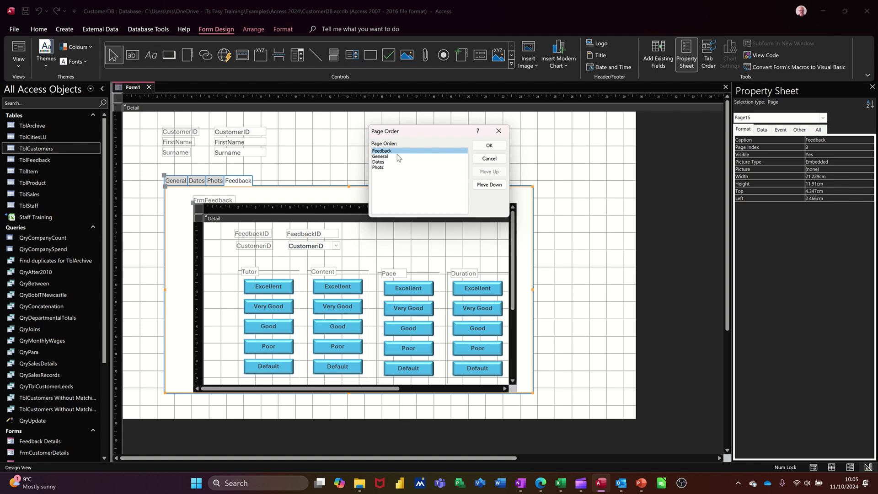
click(483, 147)
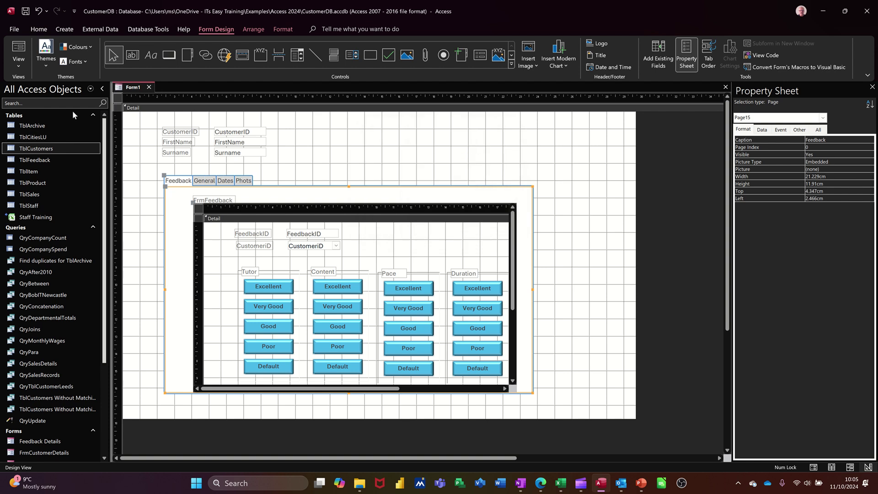
Run Form1 in Form View to check the Feedback page shows the first customer's ratings
click(19, 53)
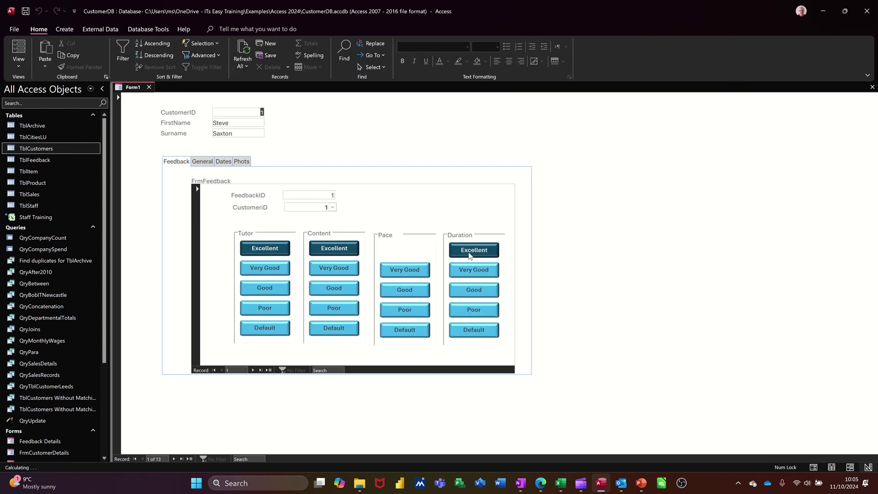